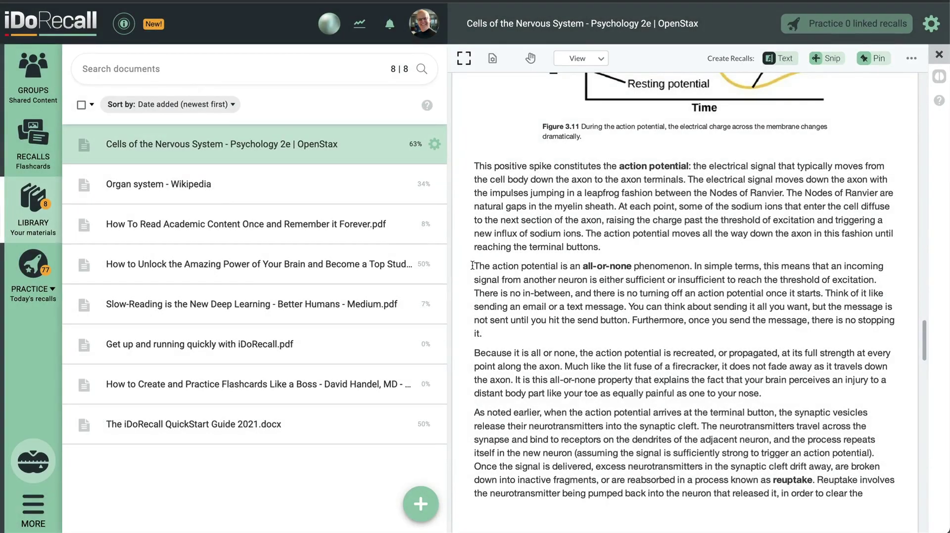
# Turn the two sentences defining all-or-none into a saved recall, with 'all-or-none' bolded in the question.
pyautogui.moveTo(472, 266); pyautogui.dragTo(876, 279)
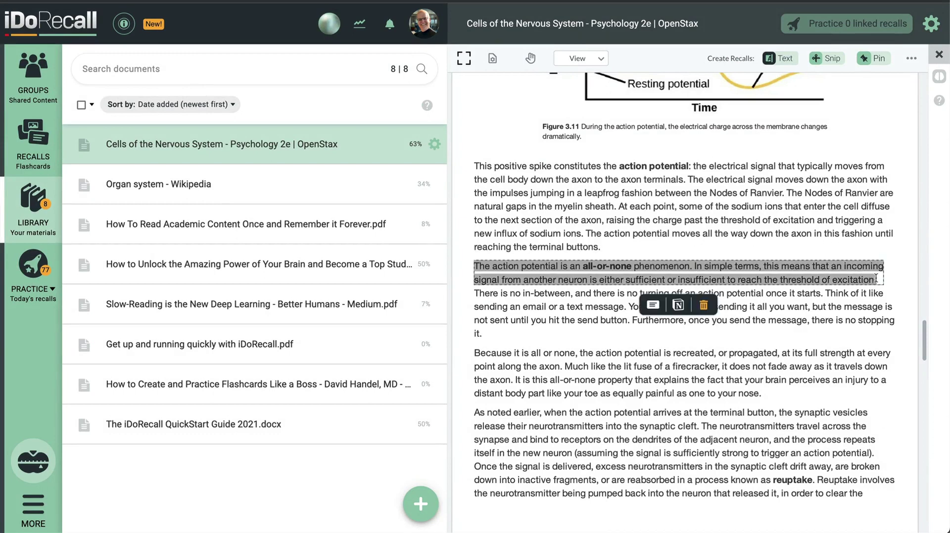
pyautogui.click(654, 305)
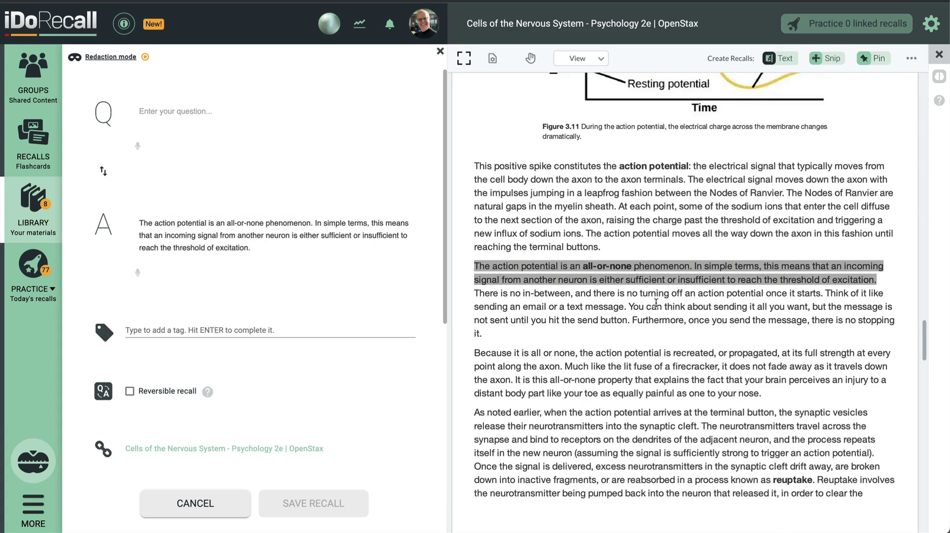
pyautogui.click(124, 115)
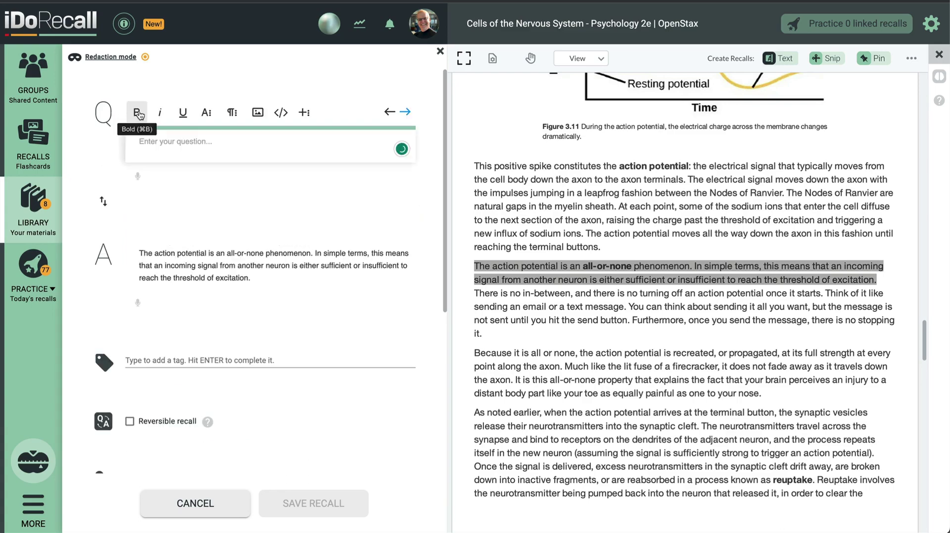
pyautogui.write("What does it mean when we say that a neuron's action potential is an all-or-none phenomenon?")
pyautogui.moveTo(377, 141); pyautogui.dragTo(207, 154)
pyautogui.click(137, 112)
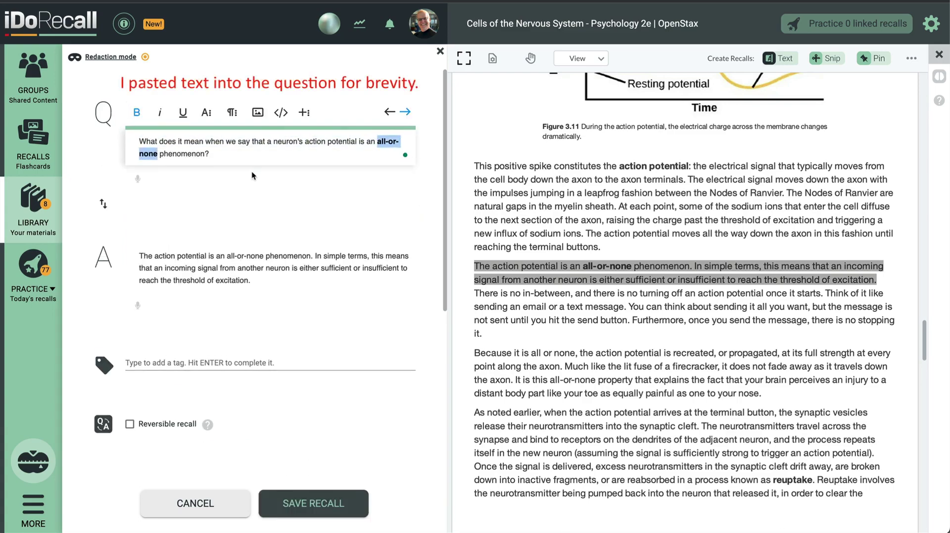
pyautogui.click(251, 171)
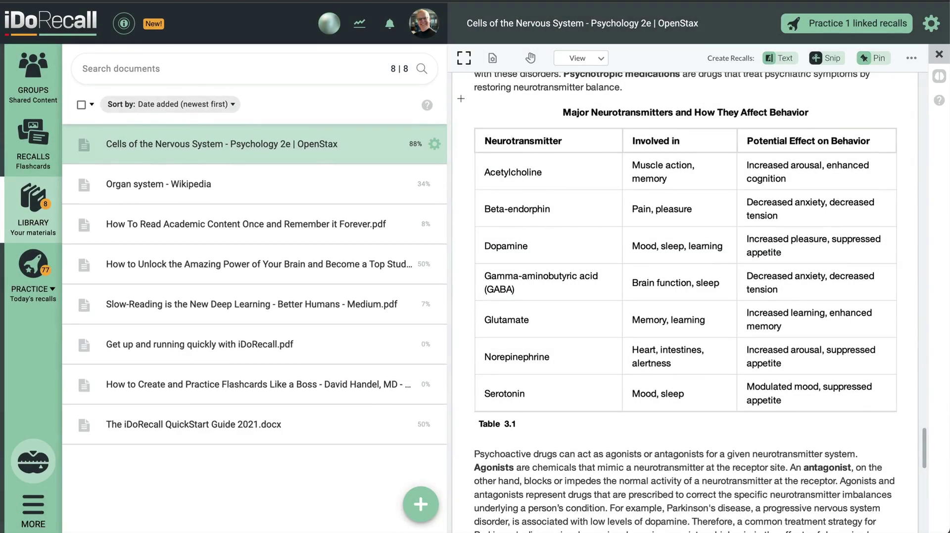
# Snip the whole neurotransmitters table into a new recall in the editor.
pyautogui.moveTo(461, 99); pyautogui.dragTo(907, 430)
pyautogui.click(469, 449)
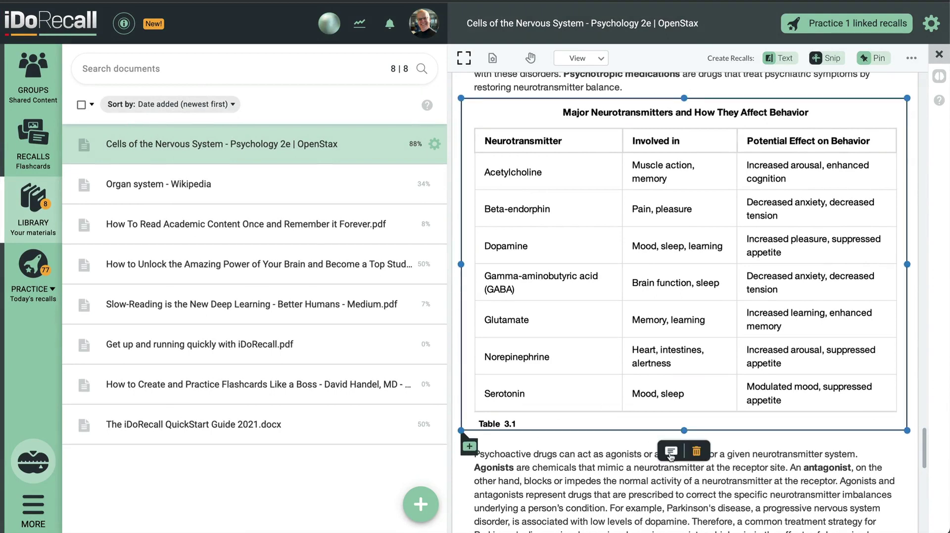
pyautogui.click(671, 453)
# In Redaction Mode, hide the Acetylcholine, Beta-endorphin, Dopamine and GABA effect cells.
pyautogui.click(110, 58)
pyautogui.moveTo(427, 179); pyautogui.dragTo(577, 214)
pyautogui.moveTo(428, 222); pyautogui.dragTo(576, 255)
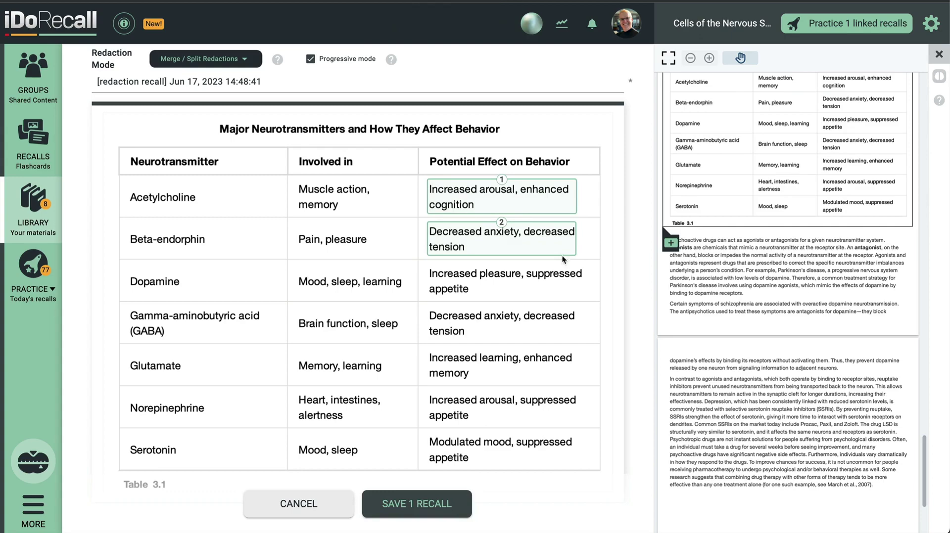
pyautogui.moveTo(426, 262); pyautogui.dragTo(585, 295)
pyautogui.moveTo(426, 307); pyautogui.dragTo(583, 340)
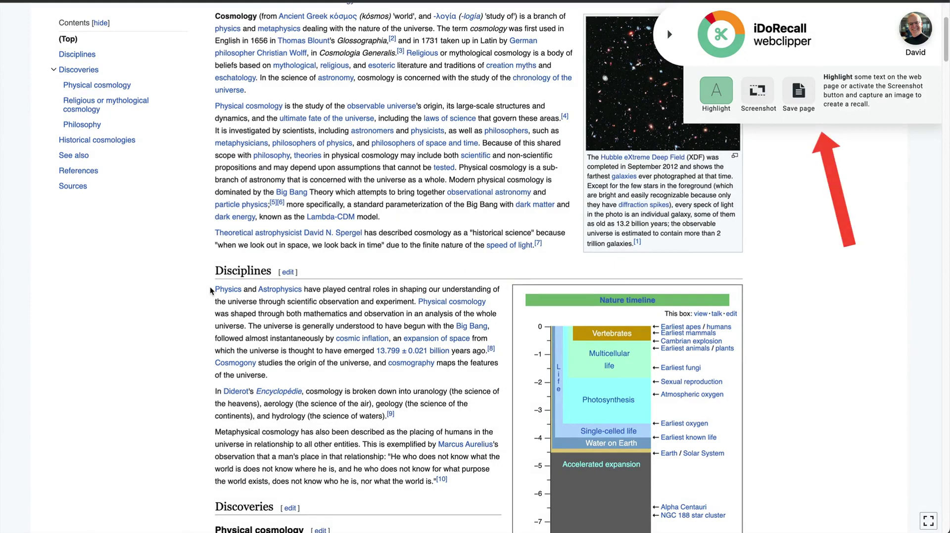
# Clip the first Disciplines sentence as a Q&A recall and paste the question about scientific disciplines.
pyautogui.moveTo(209, 287); pyautogui.dragTo(415, 303)
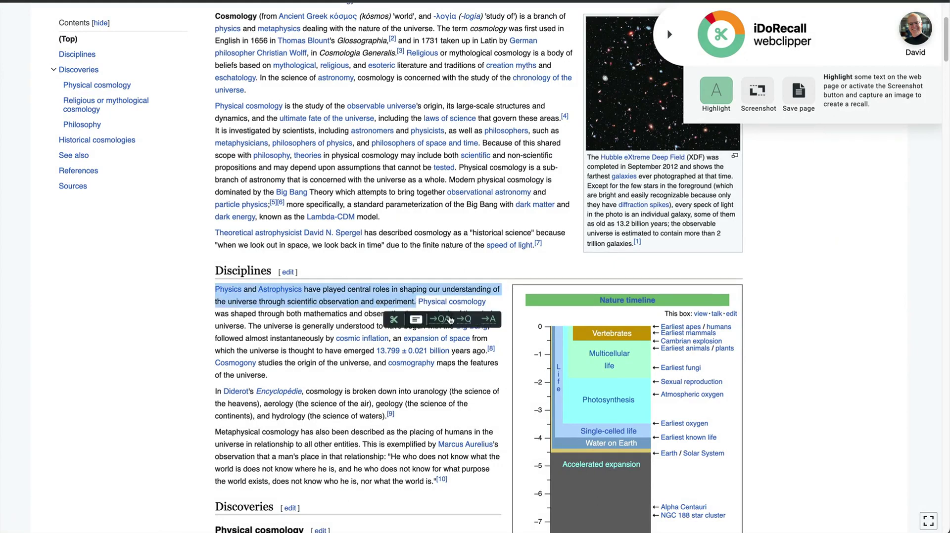
pyautogui.click(417, 321)
pyautogui.click(745, 115)
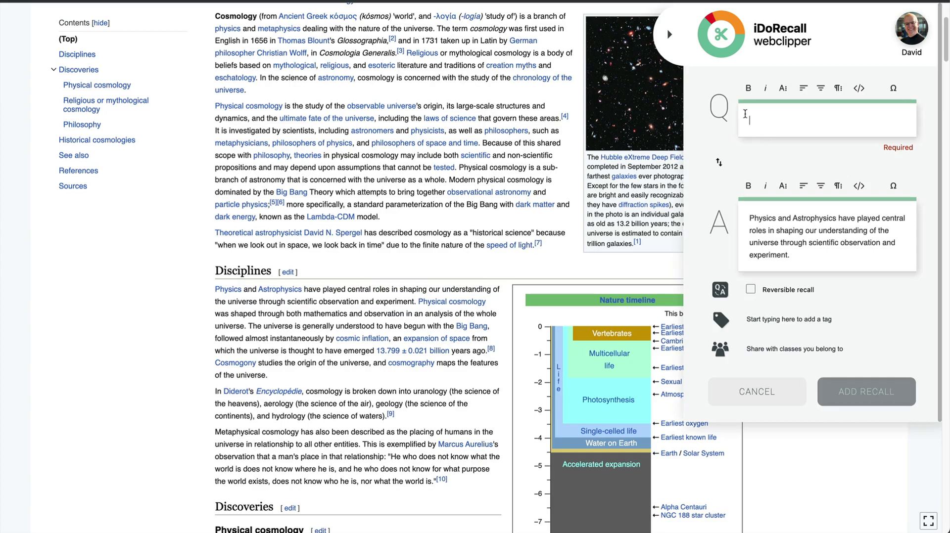
pyautogui.write('Which scientific disciplines have played central roles in shaping our understanding of the universe through scientific observation and experiment?')
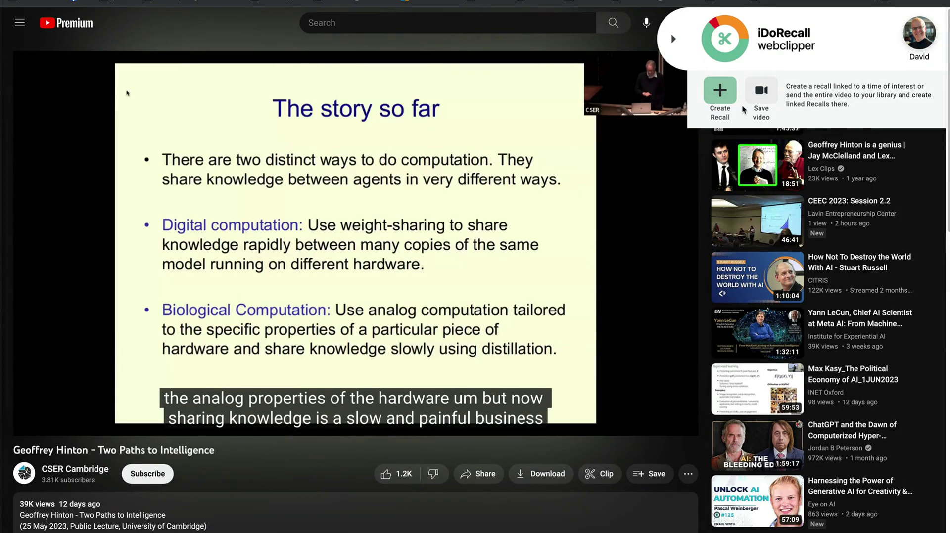
# Add a video-linked recall, removing the answer's stray line break and pasting the large language models question.
pyautogui.click(719, 92)
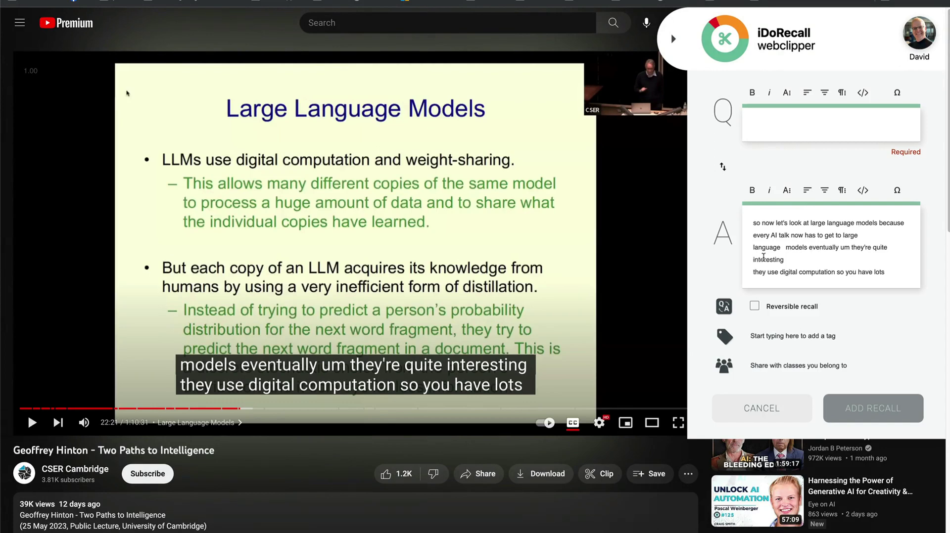
pyautogui.click(753, 271)
pyautogui.press('BackSpace')
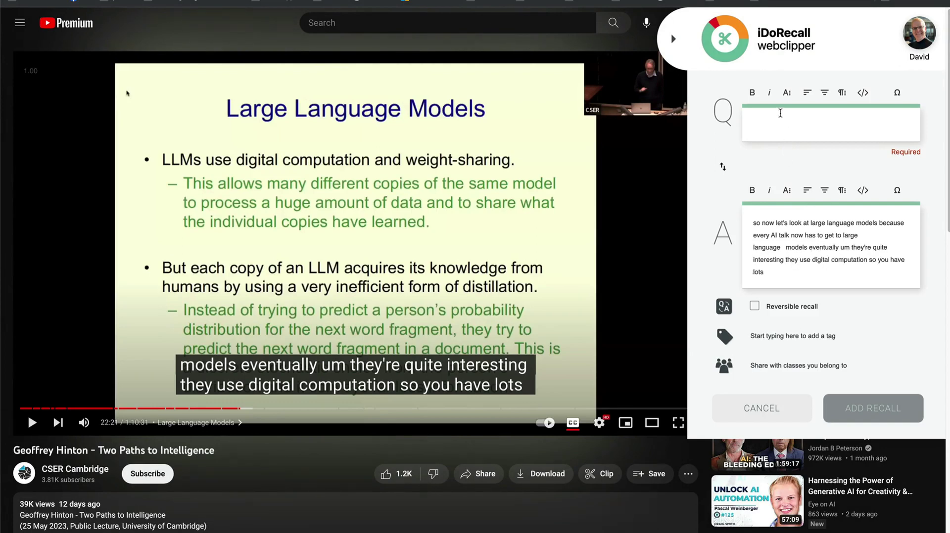
pyautogui.click(782, 117)
pyautogui.write('Why do large language models use digital computation and weight-sharing?')
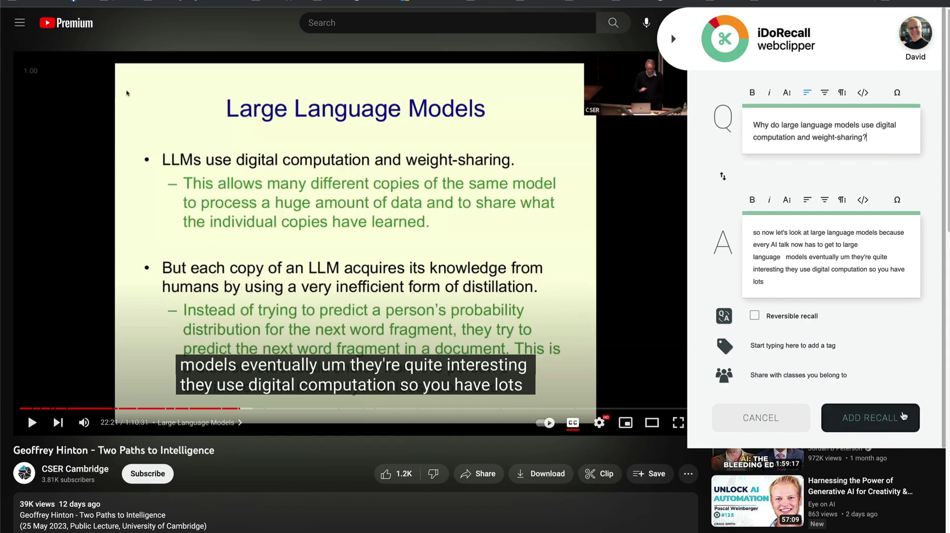
pyautogui.click(891, 420)
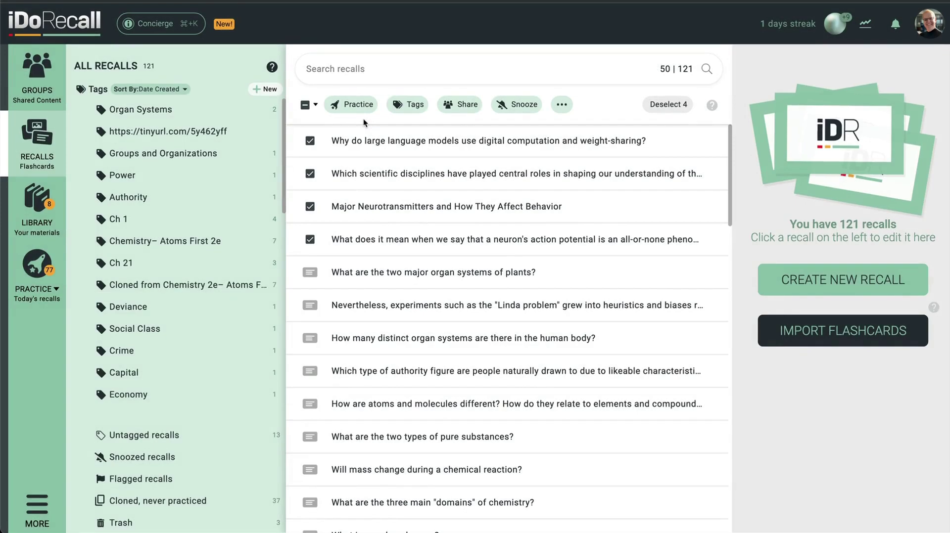
# Practice the four checked new recalls.
pyautogui.click(358, 106)
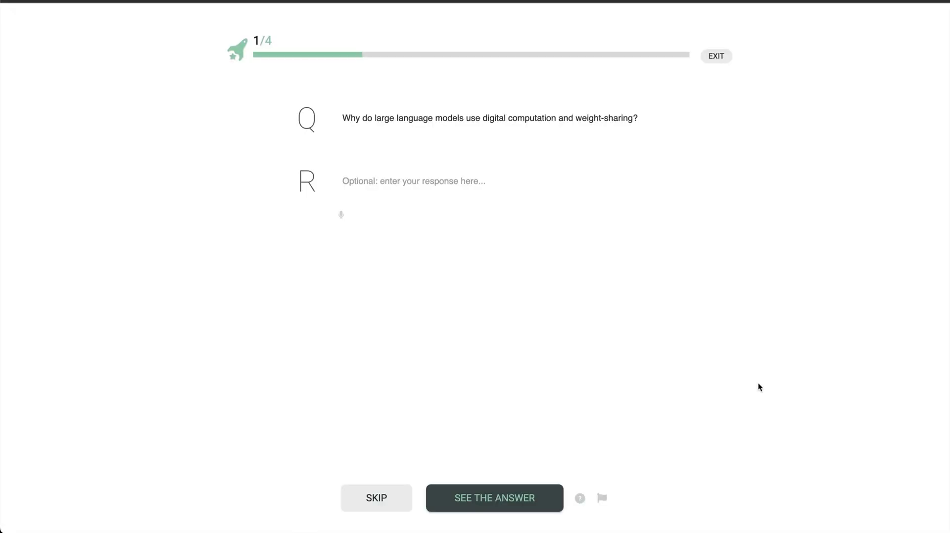
# Reveal the large language models answer, view its YouTube source, and rate it five stars.
pyautogui.click(518, 500)
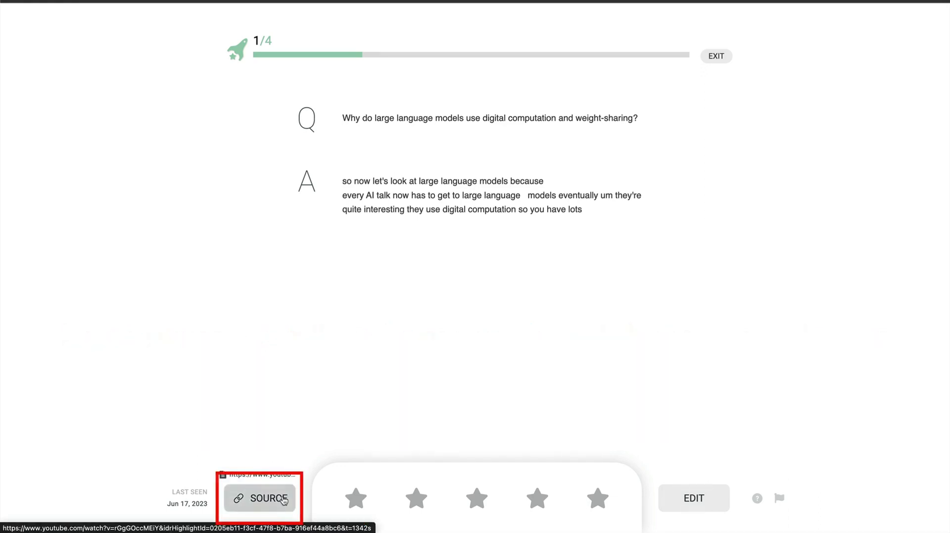
pyautogui.click(284, 501)
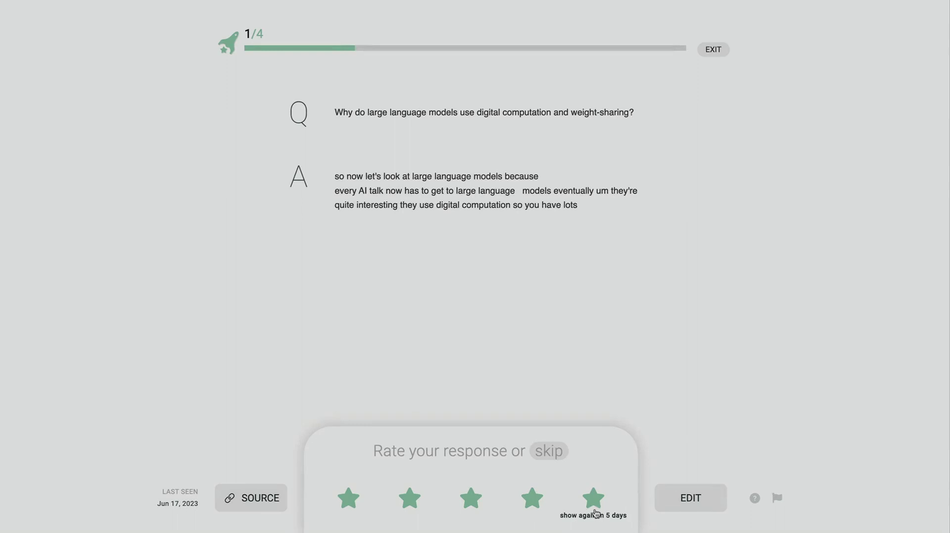
pyautogui.click(594, 500)
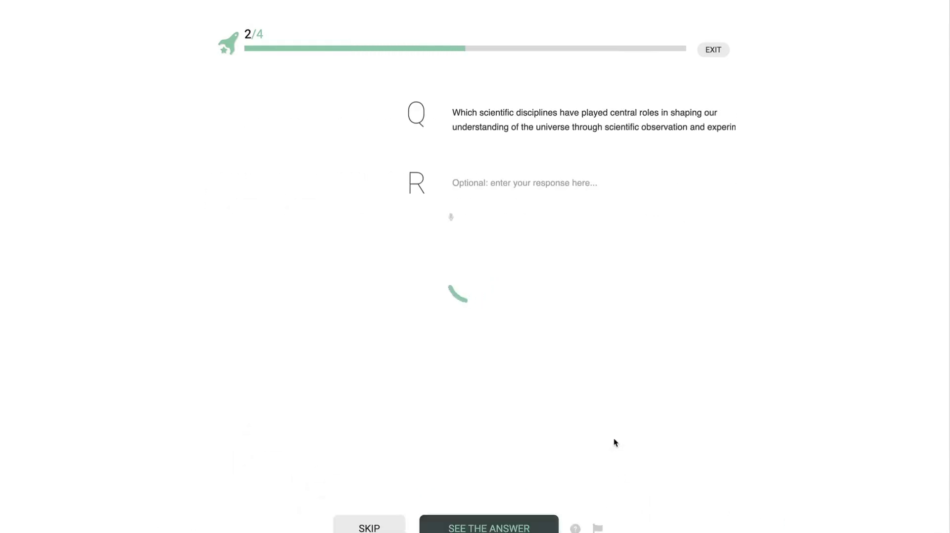
# Rate the cosmology card and, after viewing its source passage, the action-potential card five stars each.
pyautogui.click(538, 498)
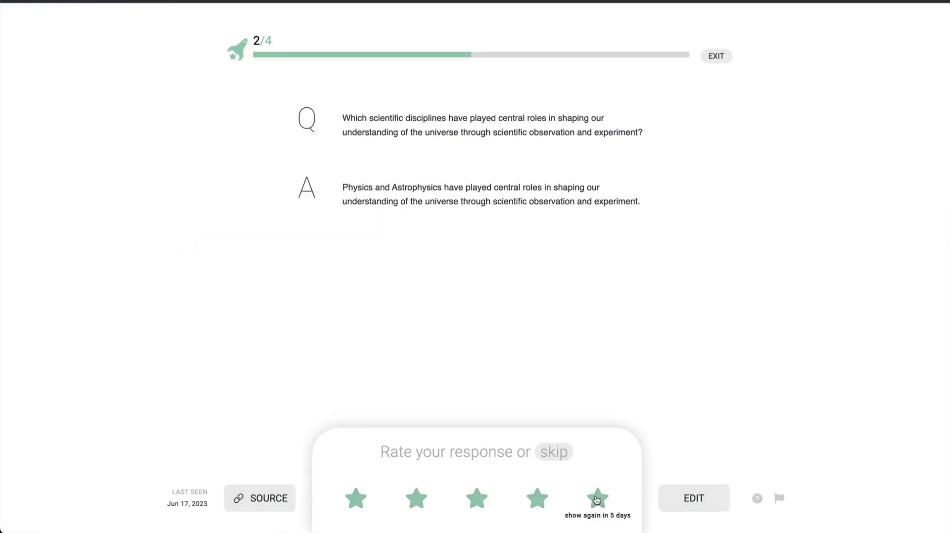
pyautogui.click(597, 497)
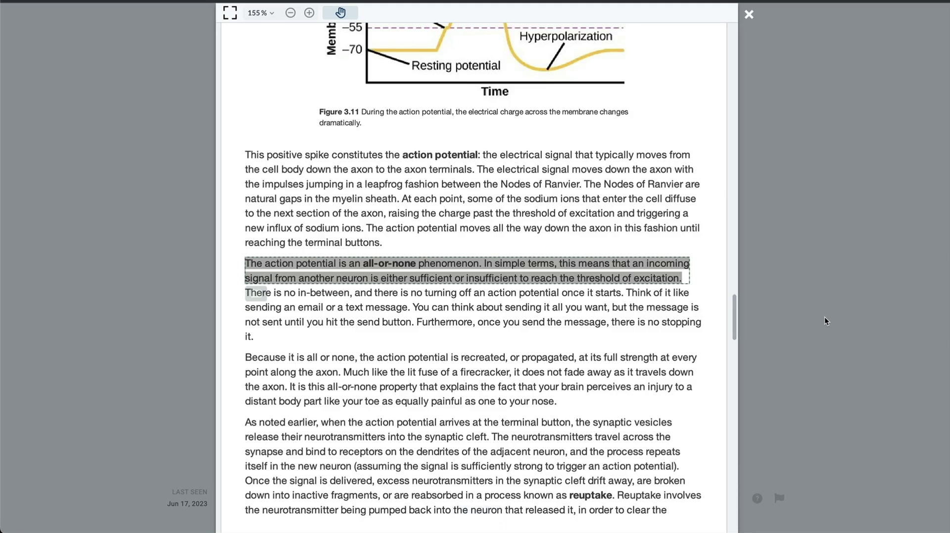
pyautogui.click(749, 17)
pyautogui.click(601, 500)
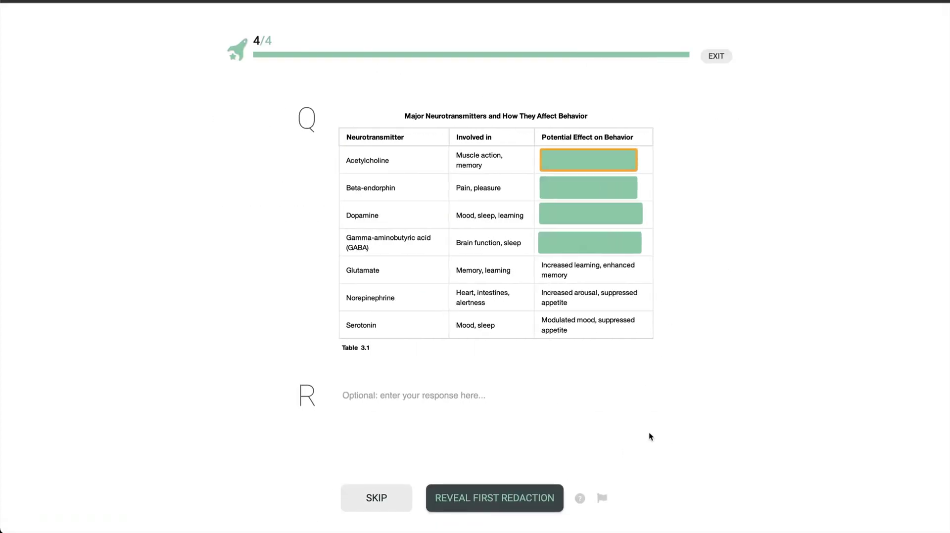
# Reveal the Acetylcholine, Beta-endorphin, Dopamine and GABA effects, then view Table 3.1 in its source PDF.
pyautogui.click(541, 499)
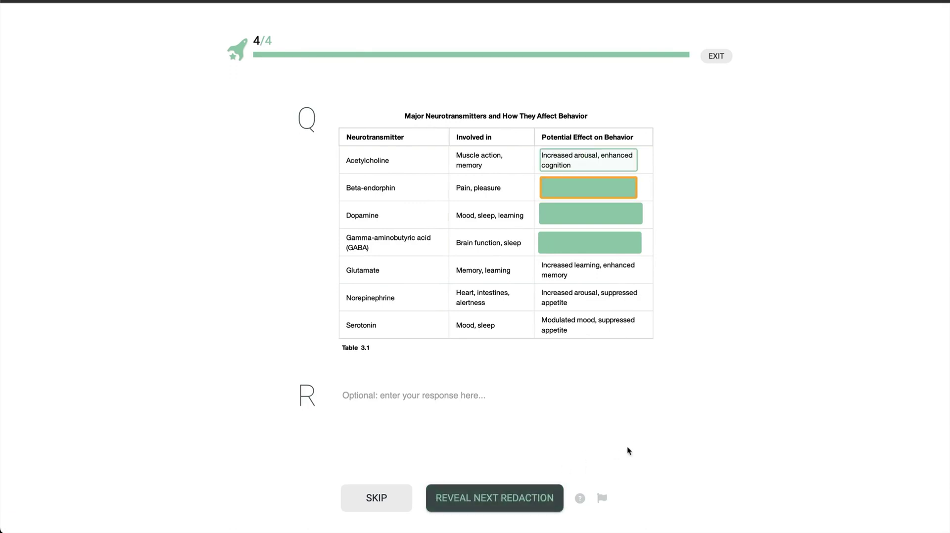
pyautogui.click(547, 500)
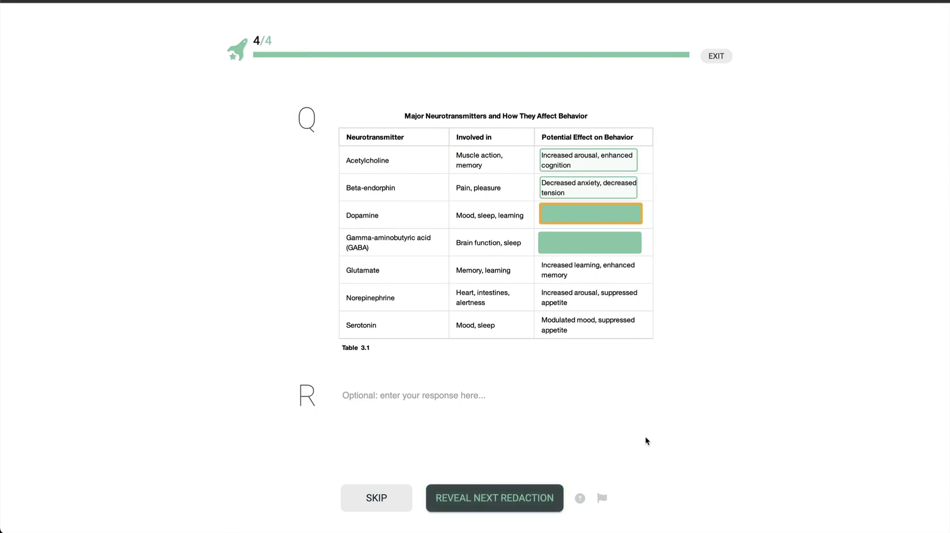
pyautogui.click(540, 499)
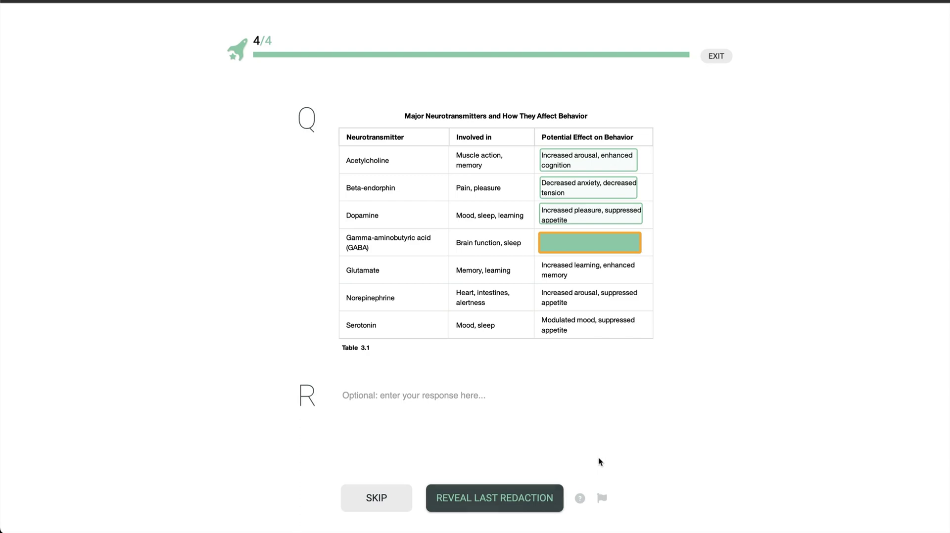
pyautogui.click(547, 499)
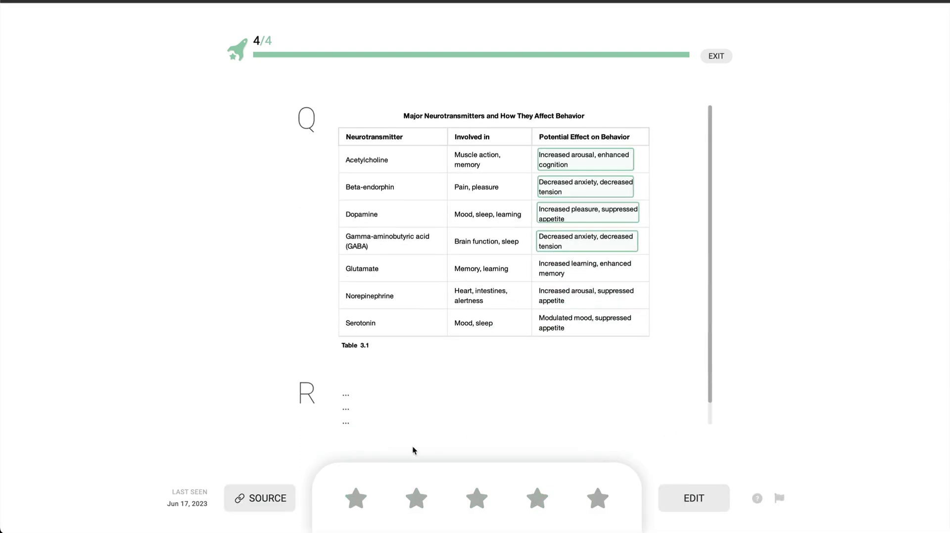
pyautogui.click(284, 500)
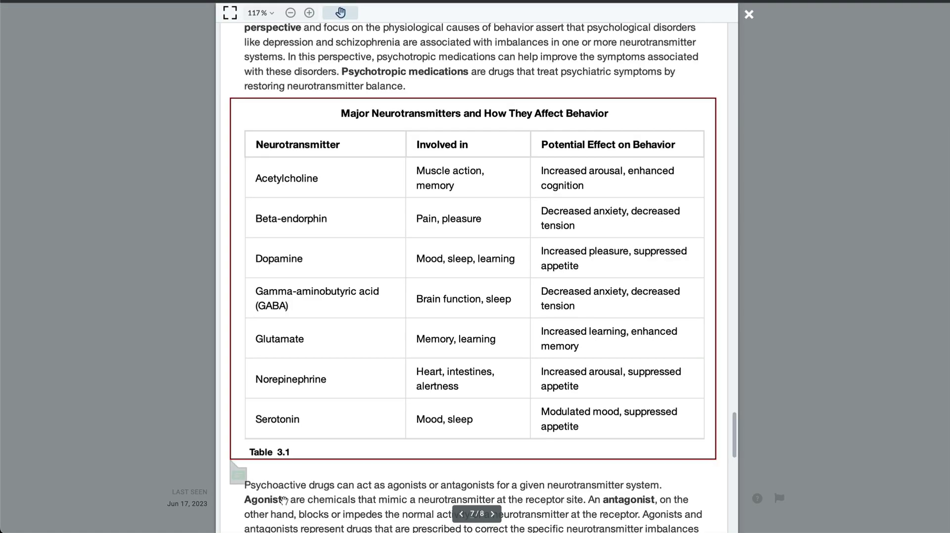